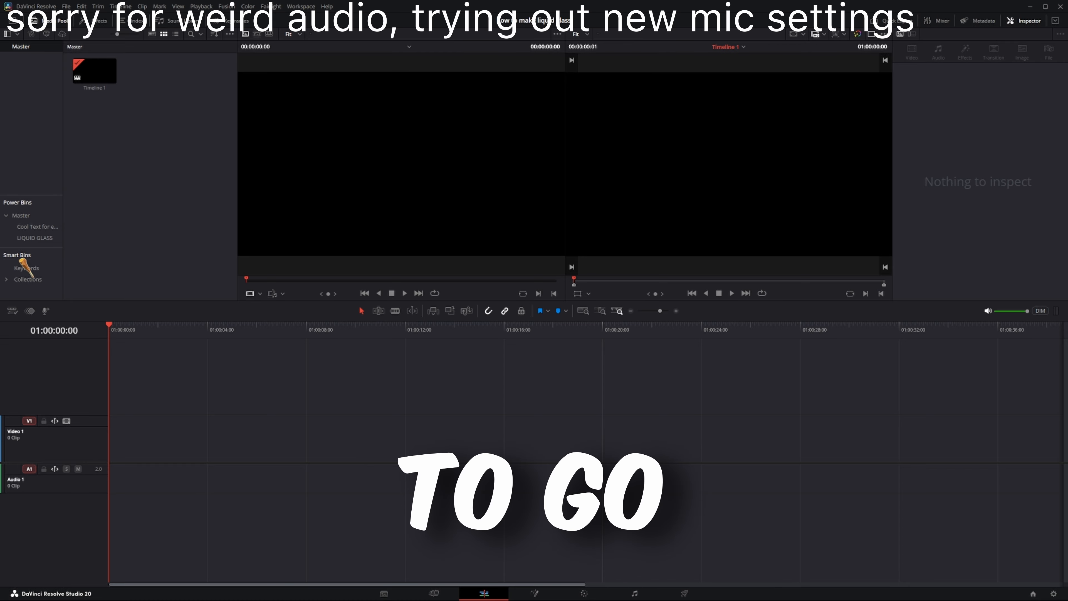
Step: Find the Fusion Composition effect, add it at the start of video track 1, and open it for node editing
left_click(100, 26)
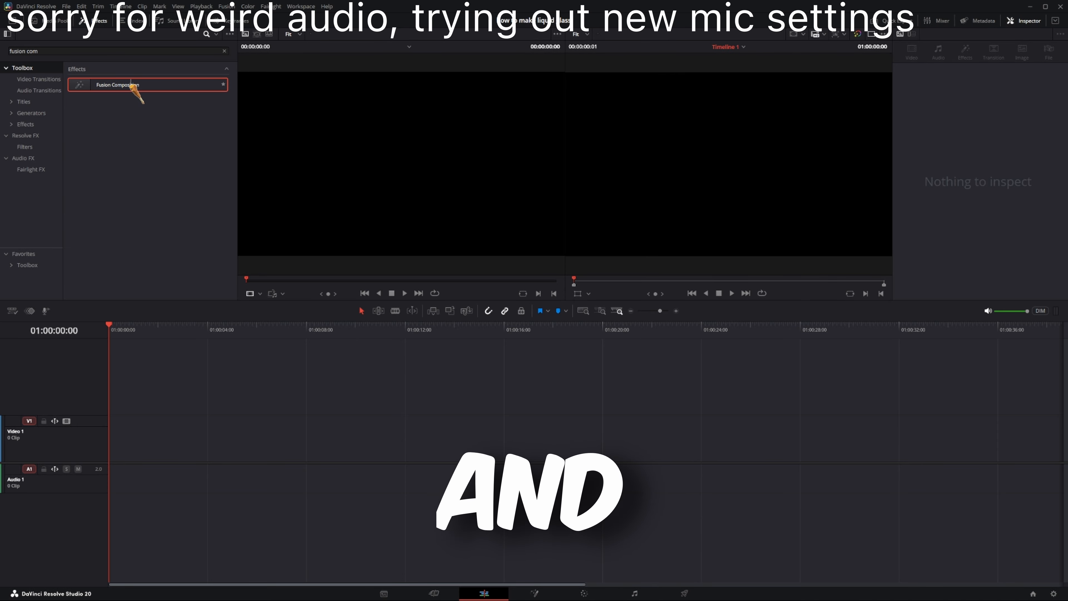
left_click_drag(130, 91, 138, 141)
left_click_drag(146, 260, 114, 438)
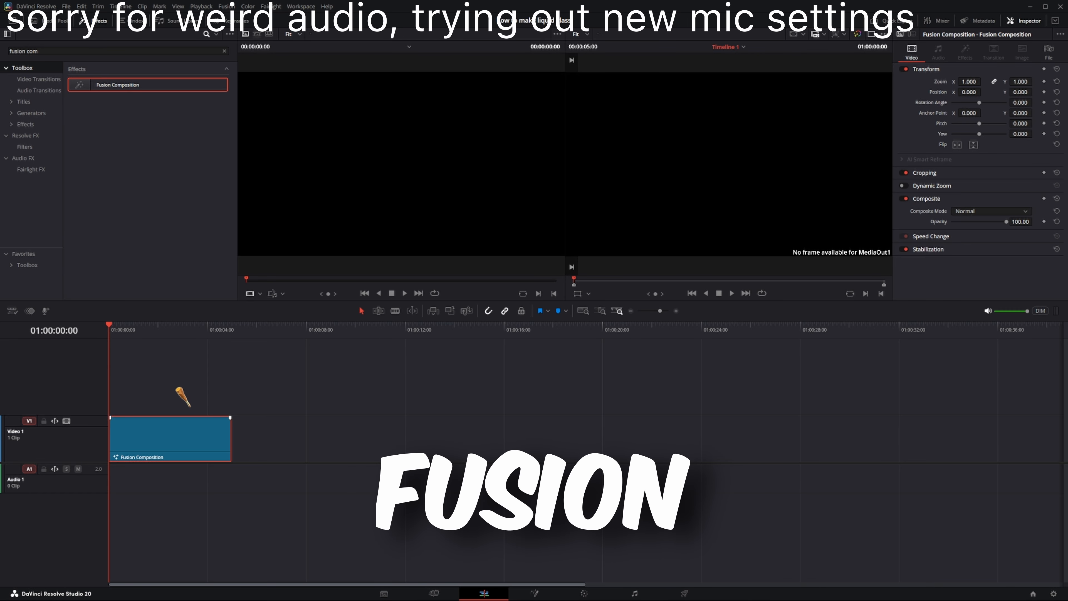
key("shift+5")
Step: Build a chain of a Background and two Merge nodes ahead of the media output, with the nodes spaced apart
left_click_drag(154, 454, 337, 494)
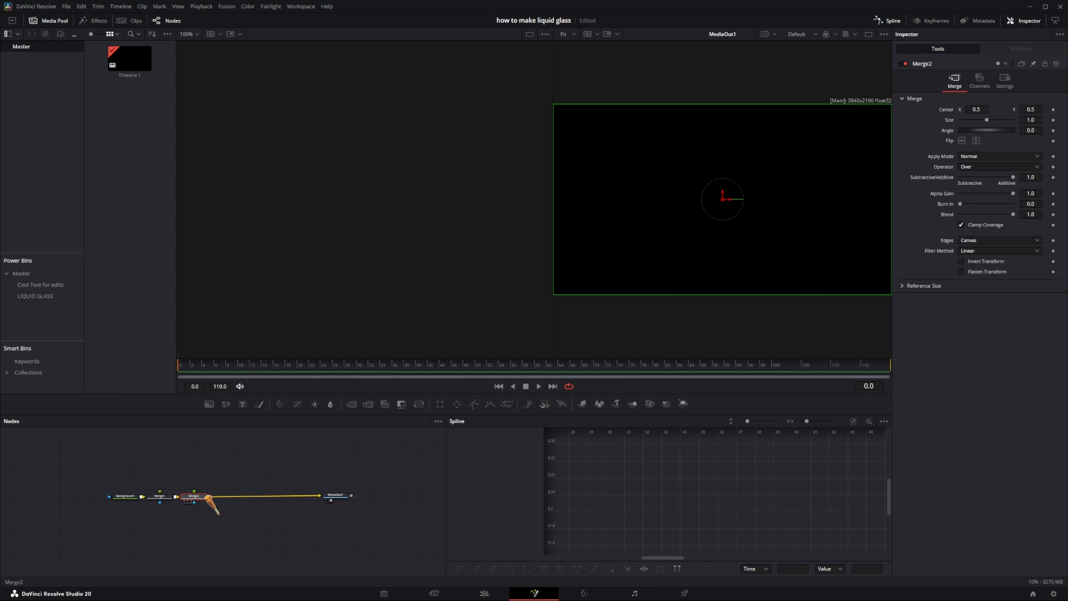
left_click_drag(207, 497, 269, 497)
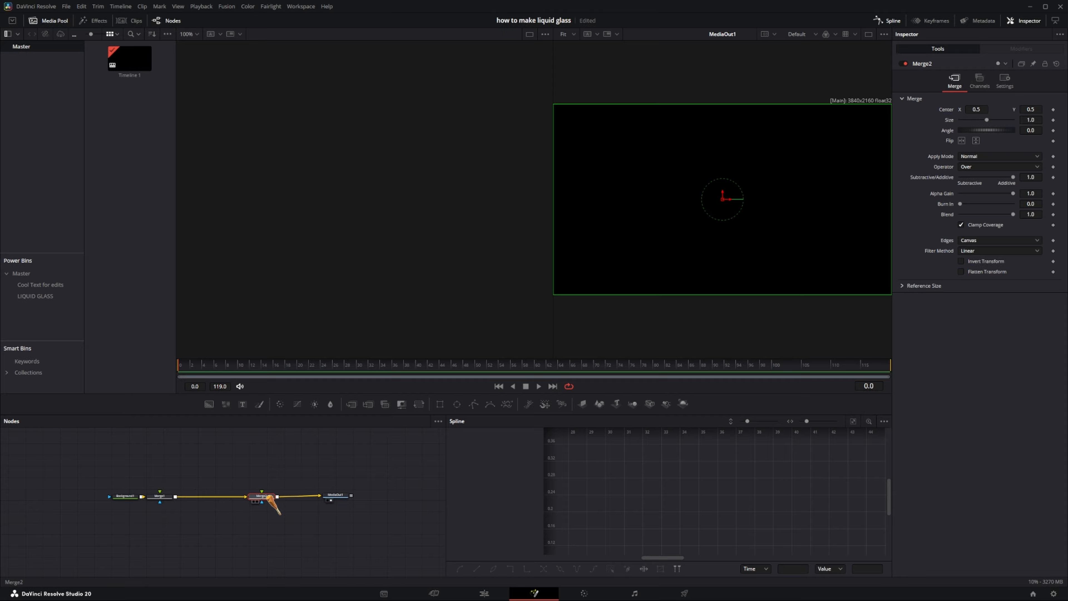
left_click_drag(161, 497, 194, 498)
left_click(194, 497)
left_click_drag(72, 475, 349, 503)
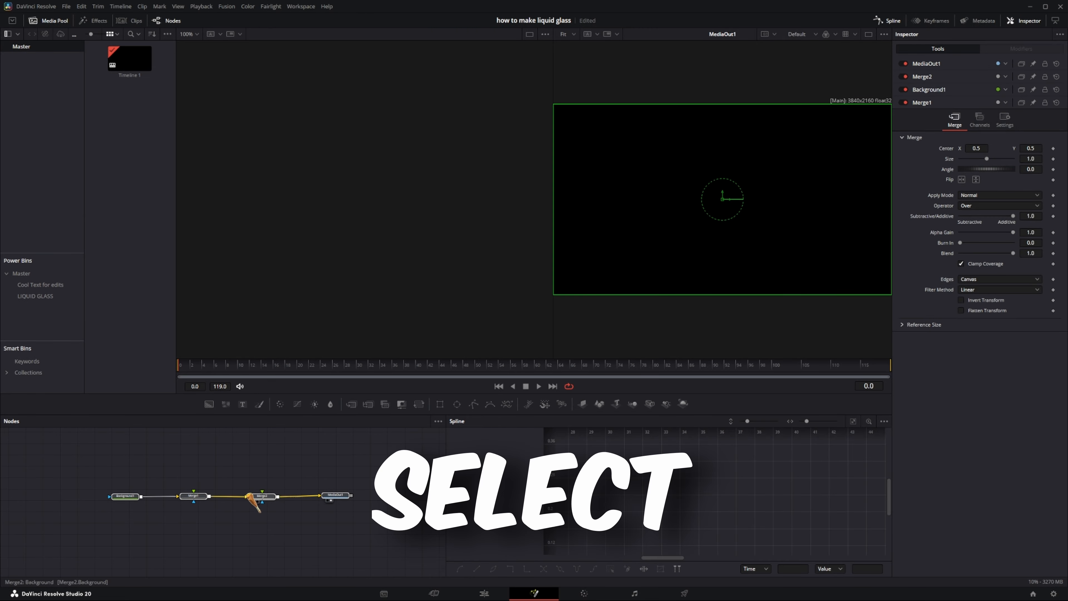
left_click_drag(256, 496, 237, 540)
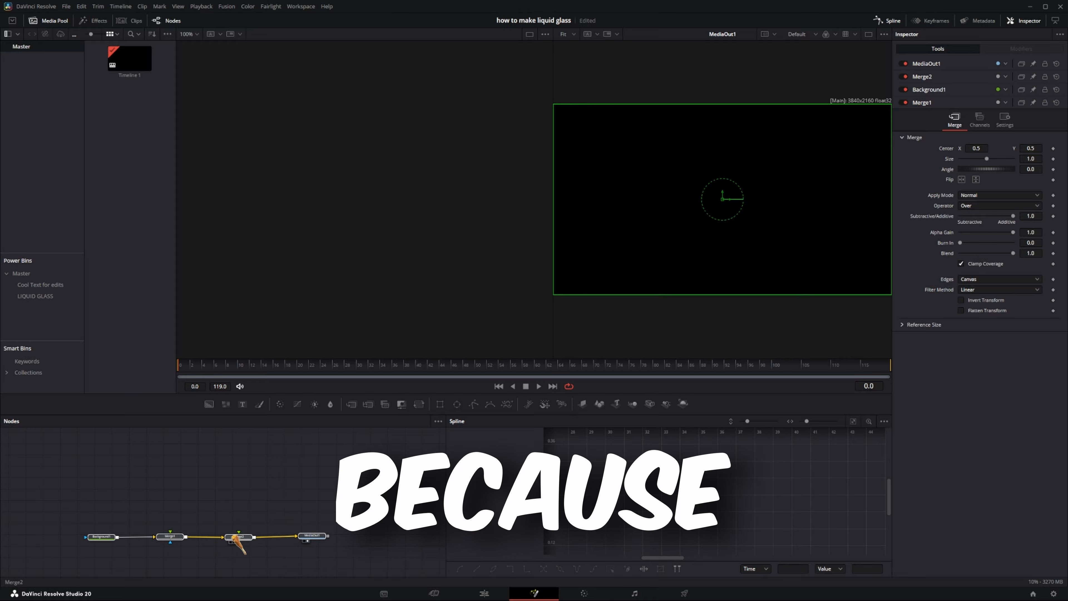
left_click(372, 487)
Step: Add a Displace node feeding the second Merge's foreground, and connect that Merge directly to the media output
left_click(241, 537)
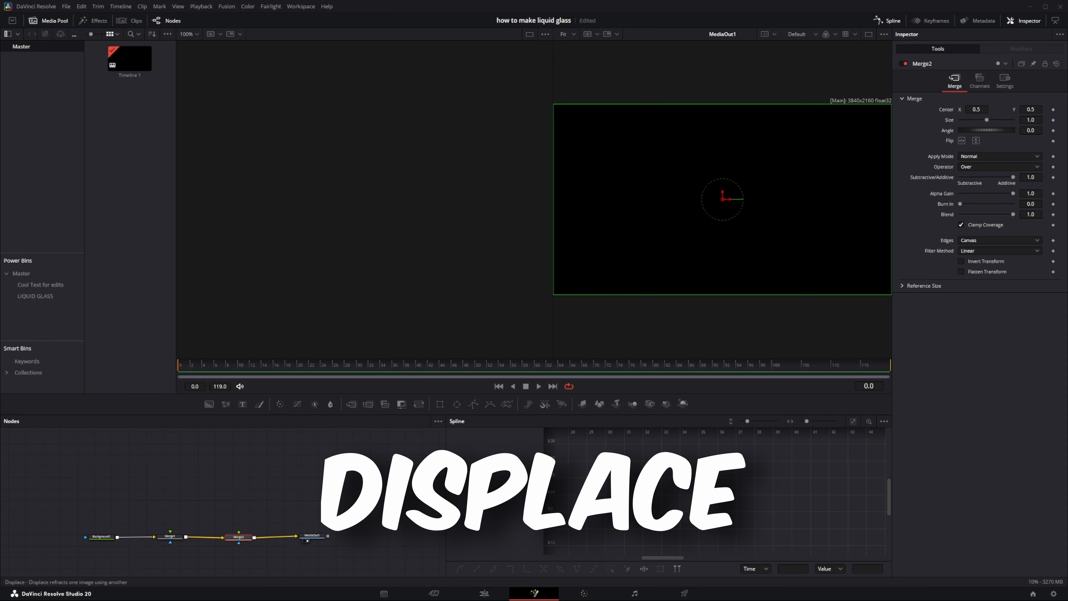
key("Return")
left_click_drag(270, 533, 276, 501)
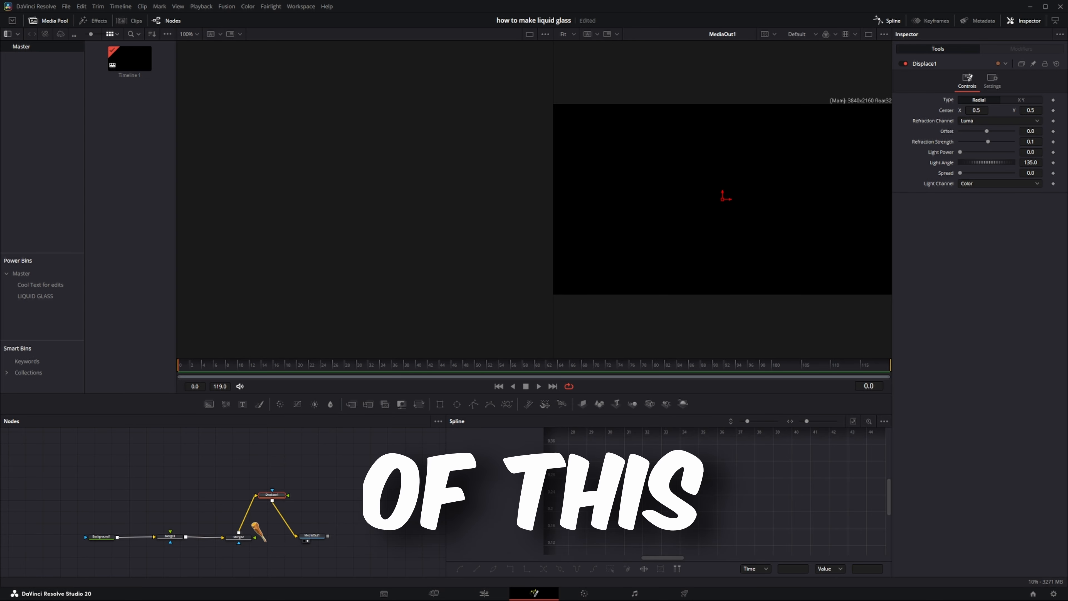
left_click_drag(256, 496, 290, 535)
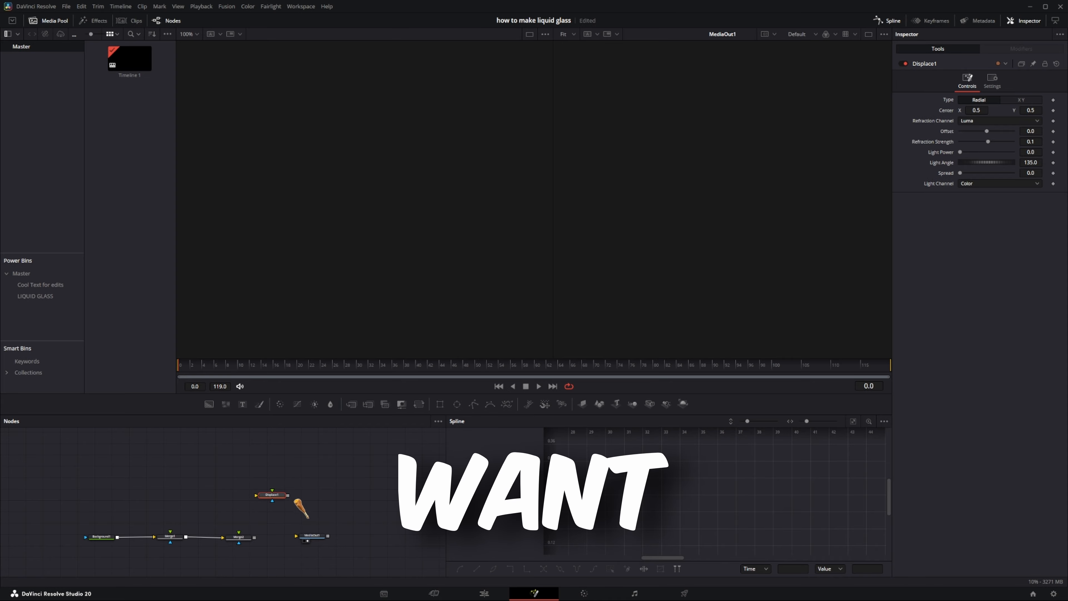
left_click_drag(288, 495, 296, 536)
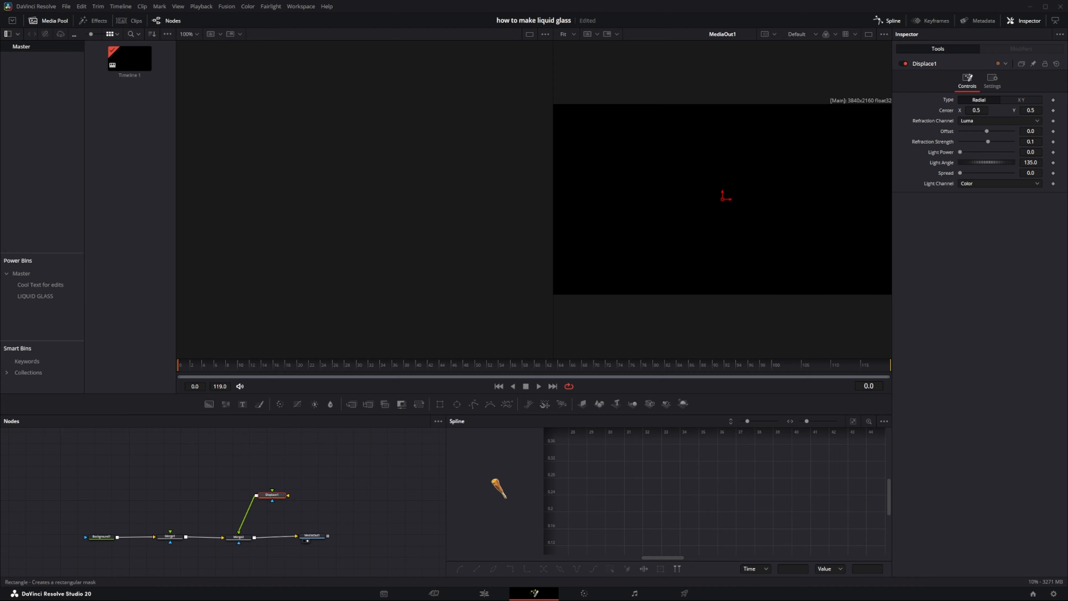
Step: Add a Rectangle mask as the Displace node's foreground and feed the first Merge into the Displace node's main input
key("Return")
left_click_drag(274, 484, 344, 465)
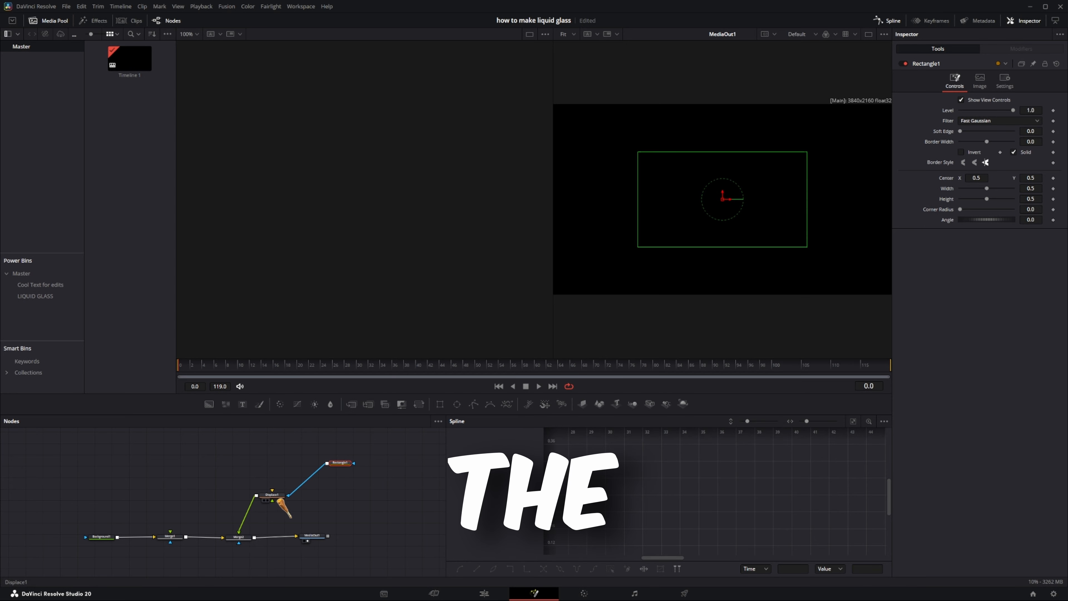
left_click_drag(289, 496, 276, 507)
left_click_drag(275, 506, 273, 502)
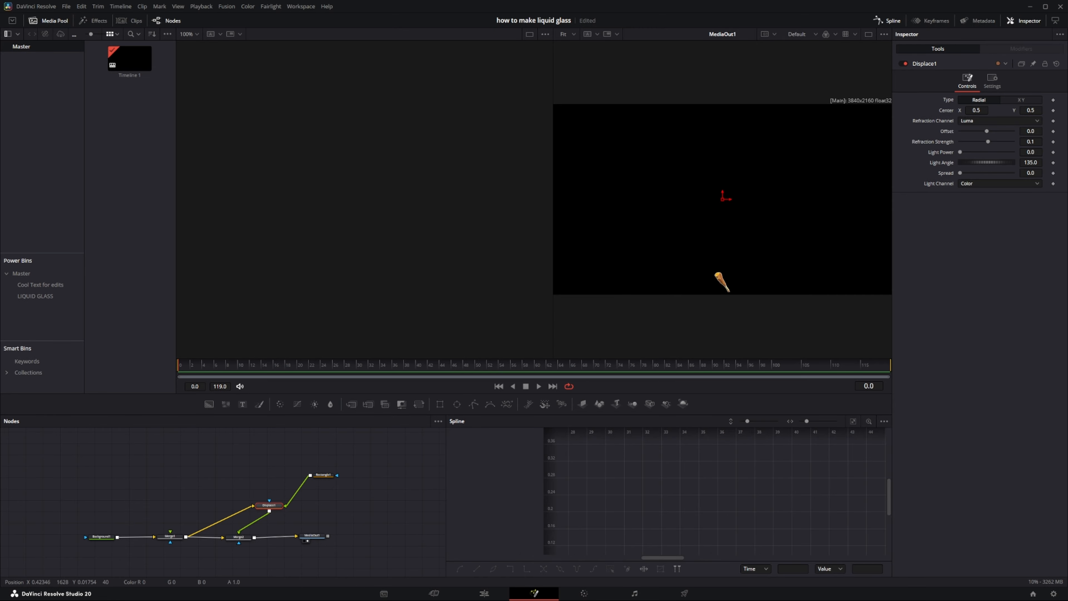
Step: Set the Displace node's offset to -1.0 and its refraction strength to -4.0
left_click_drag(988, 134, 975, 130)
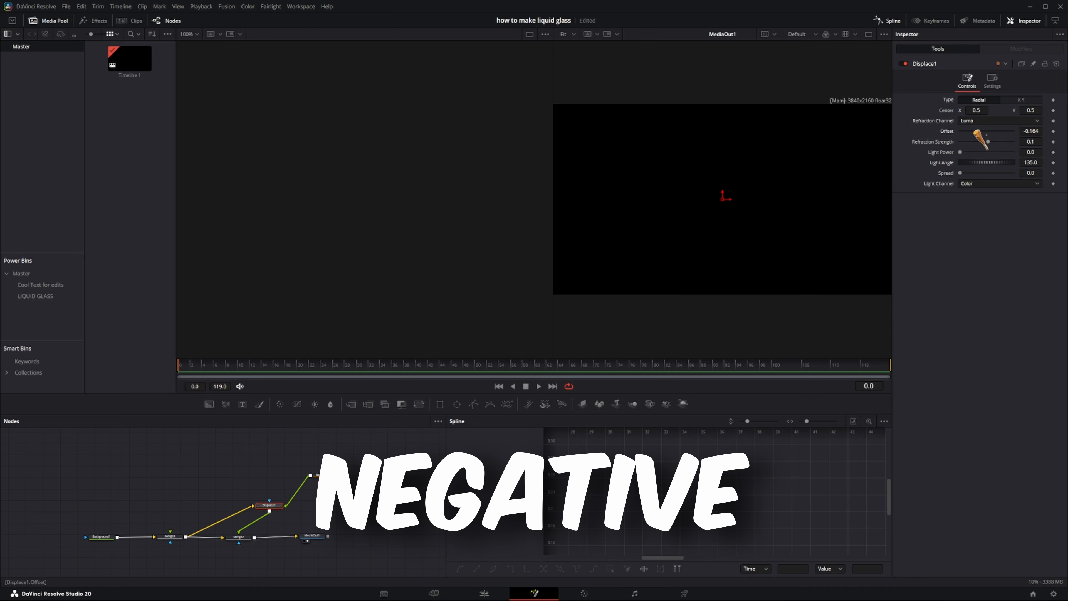
left_click_drag(1039, 131, 1031, 132)
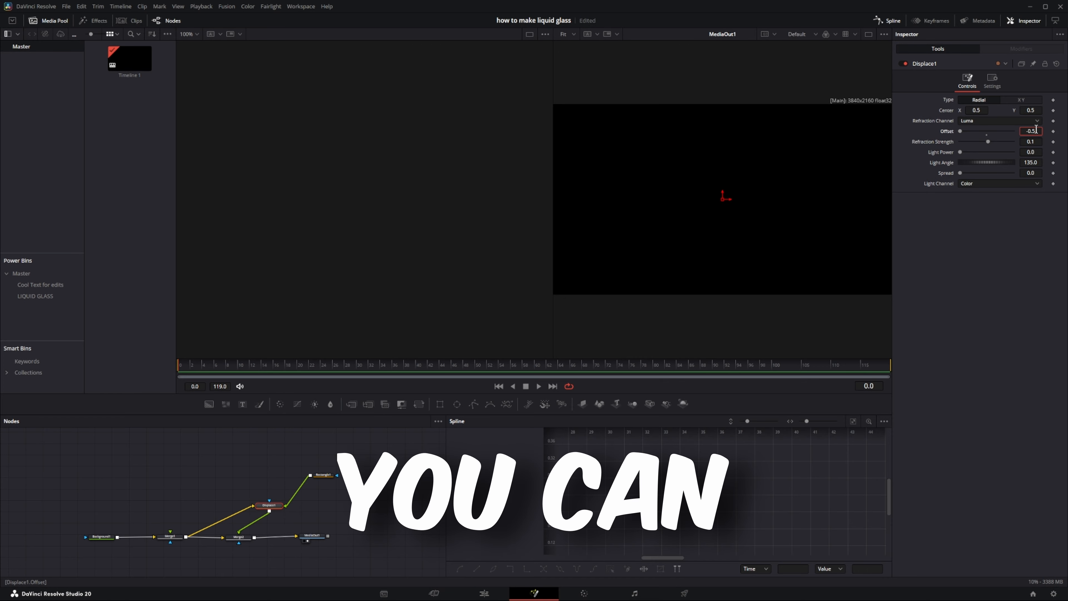
key("BackSpace")
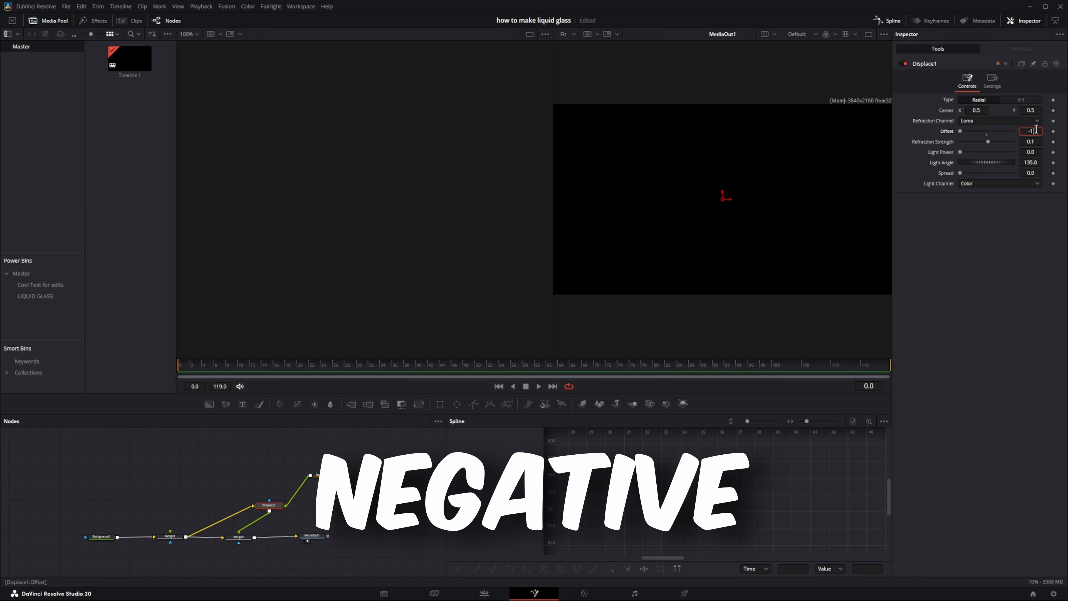
key("Tab")
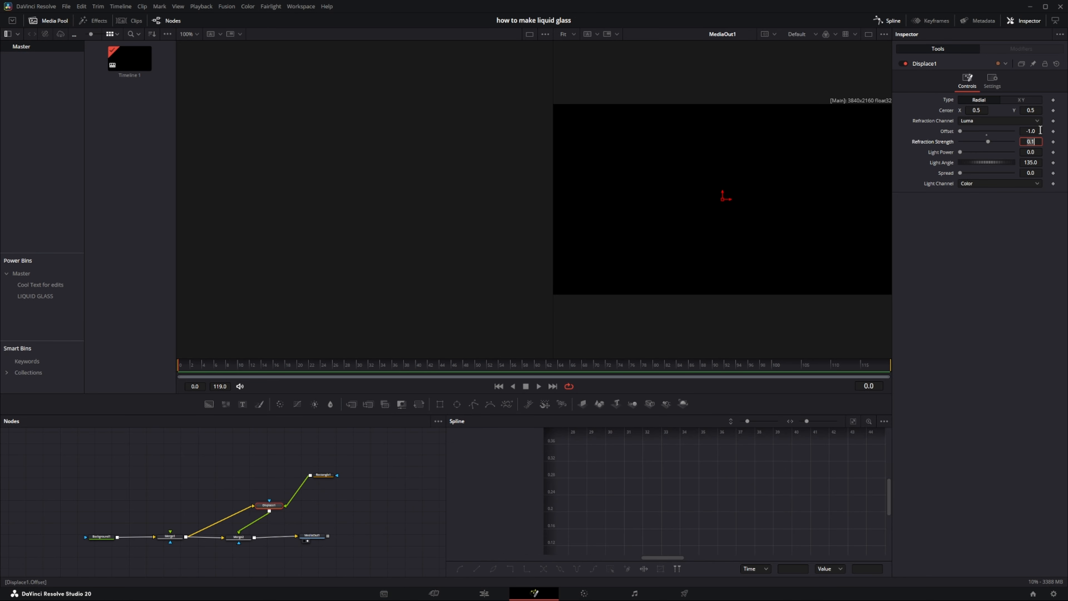
type("-4")
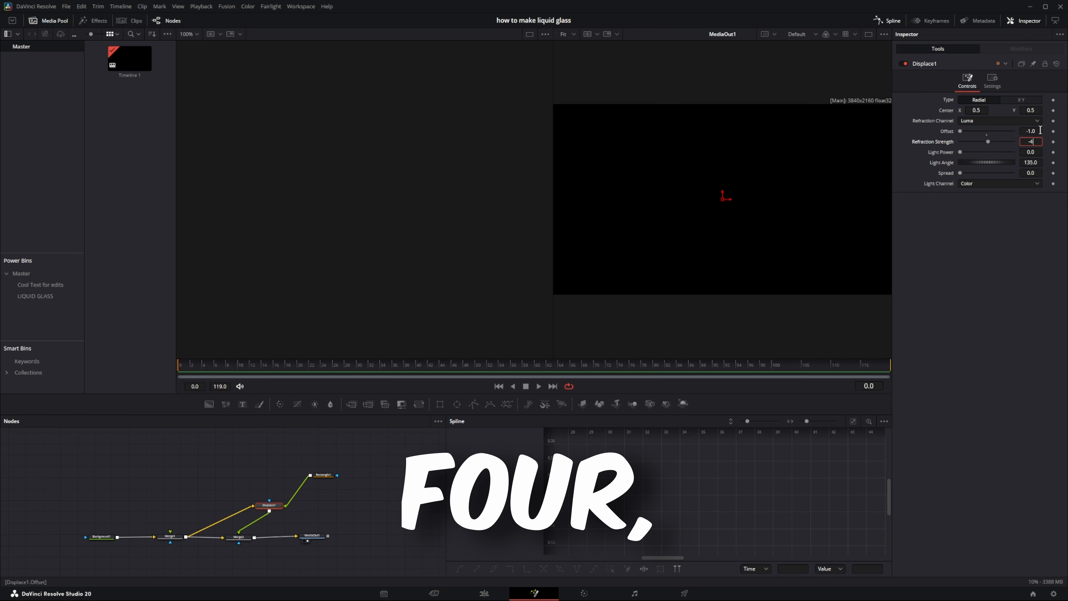
key("Tab")
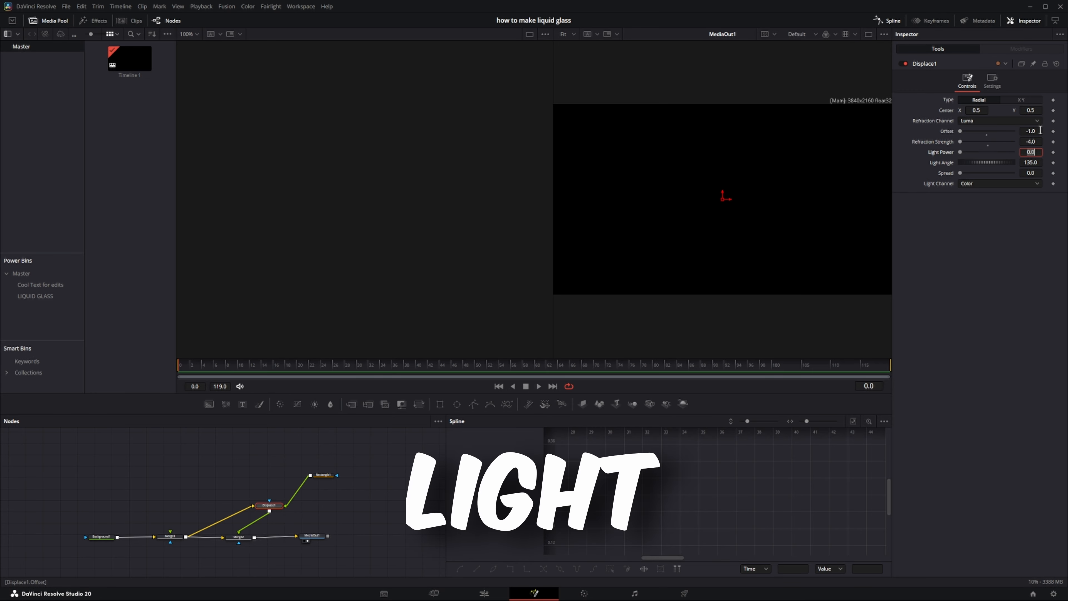
Step: Set the Displace node's light power to 1.2 and its spread to 1.4
type("1")
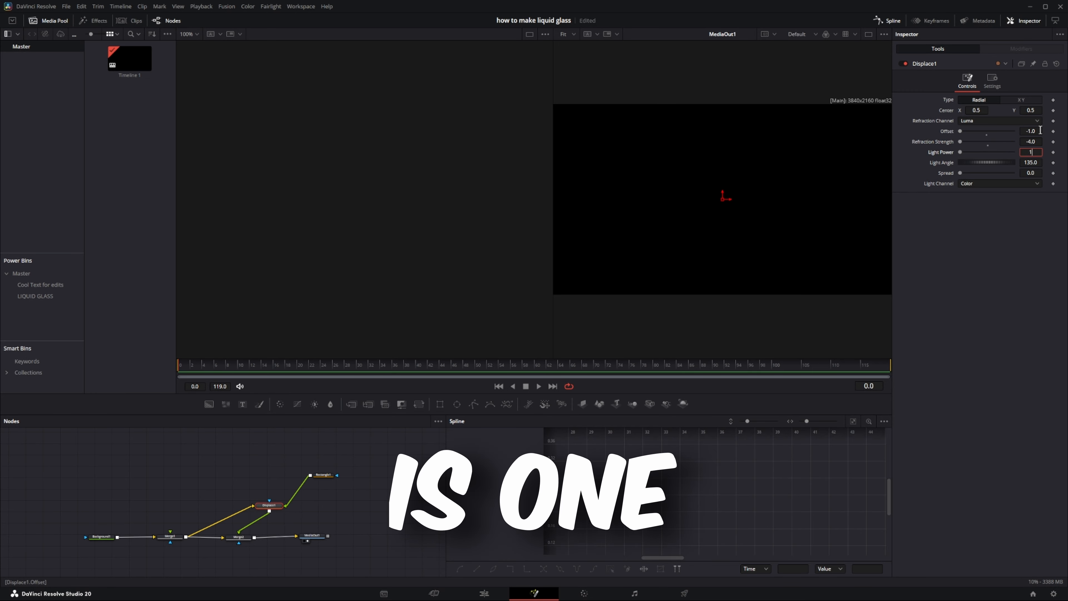
type(".2")
key("Tab")
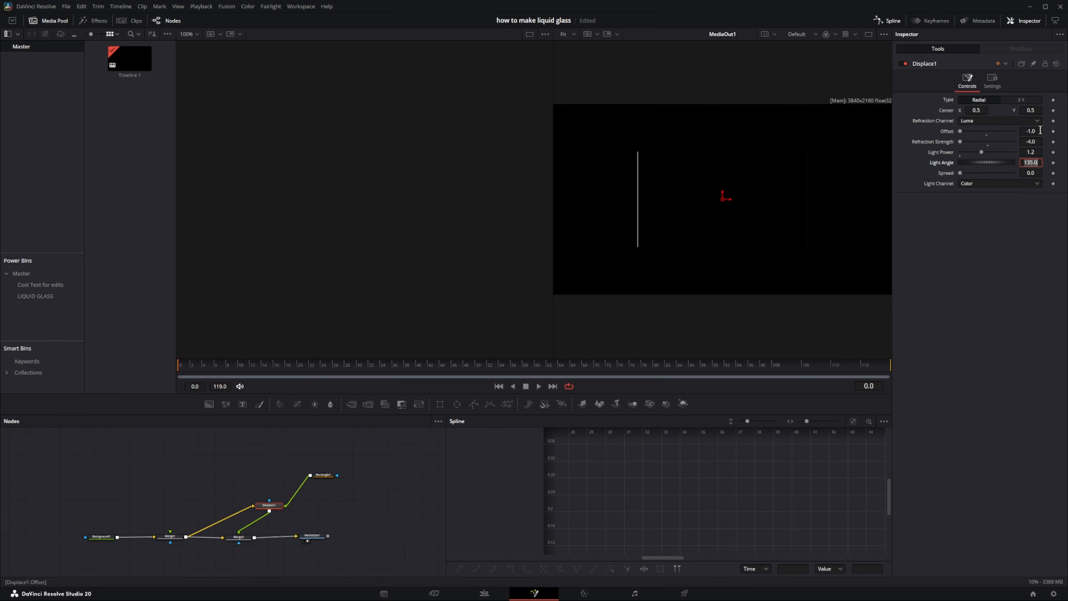
key("Tab")
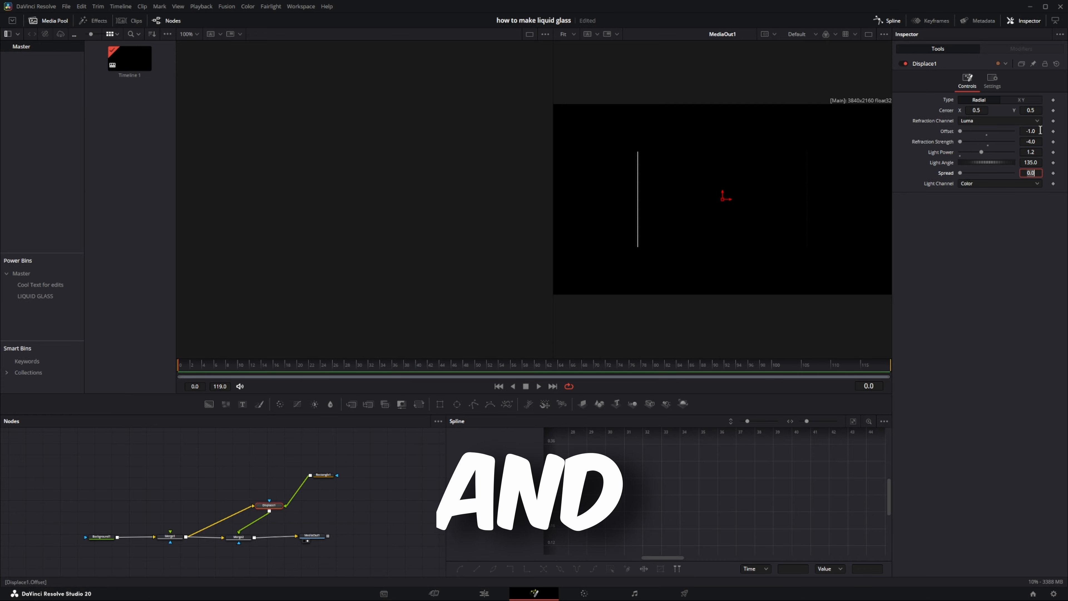
type("1.")
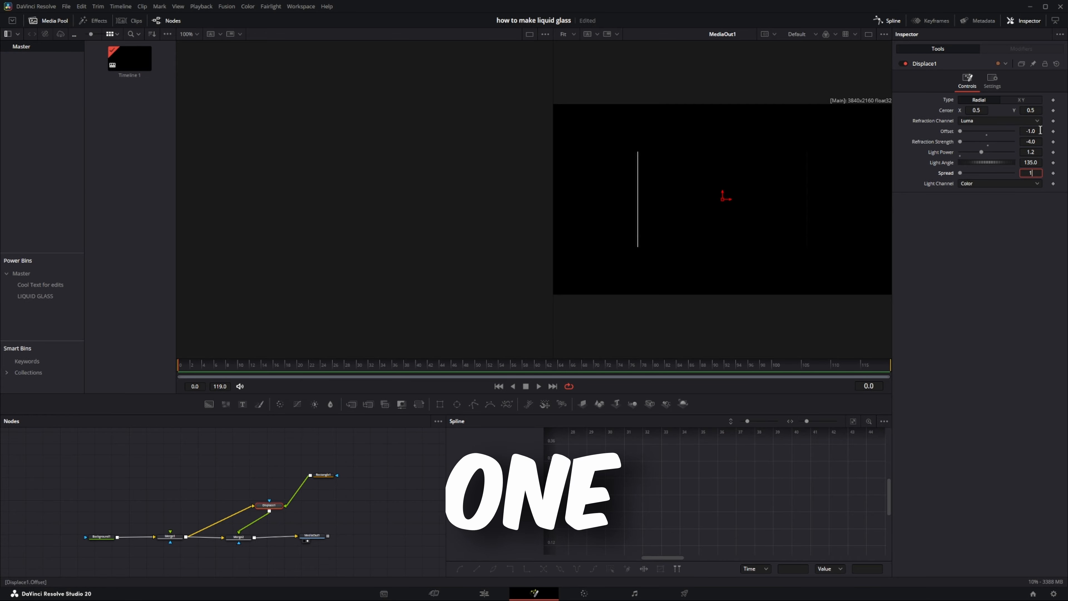
type("4")
key("Tab")
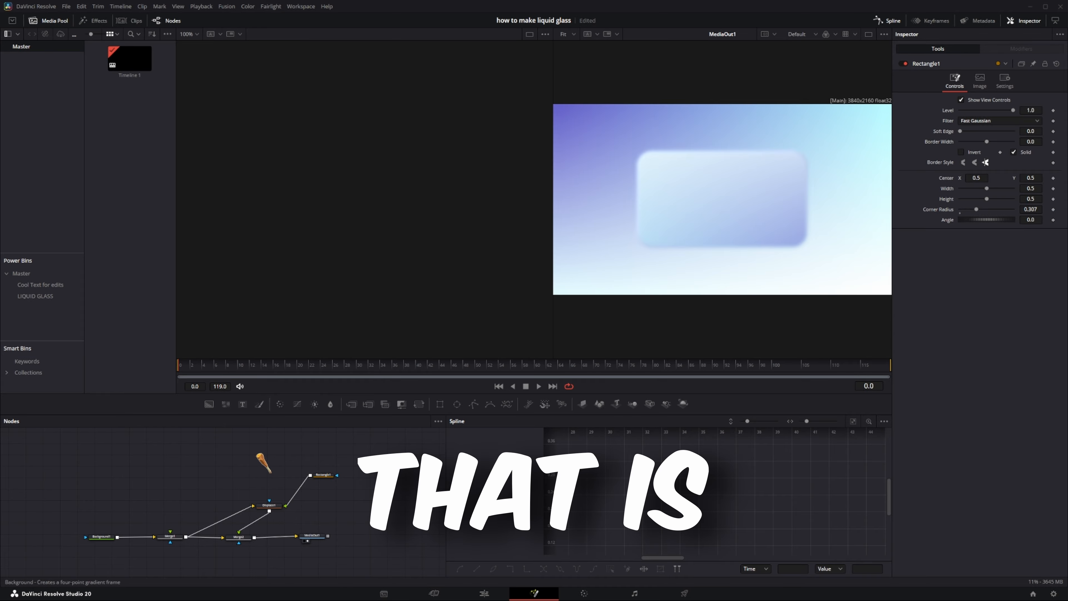
Step: Add a Blur node, save the project, and insert the Blur between the first Merge and the Displace node
left_click_drag(263, 463, 227, 475)
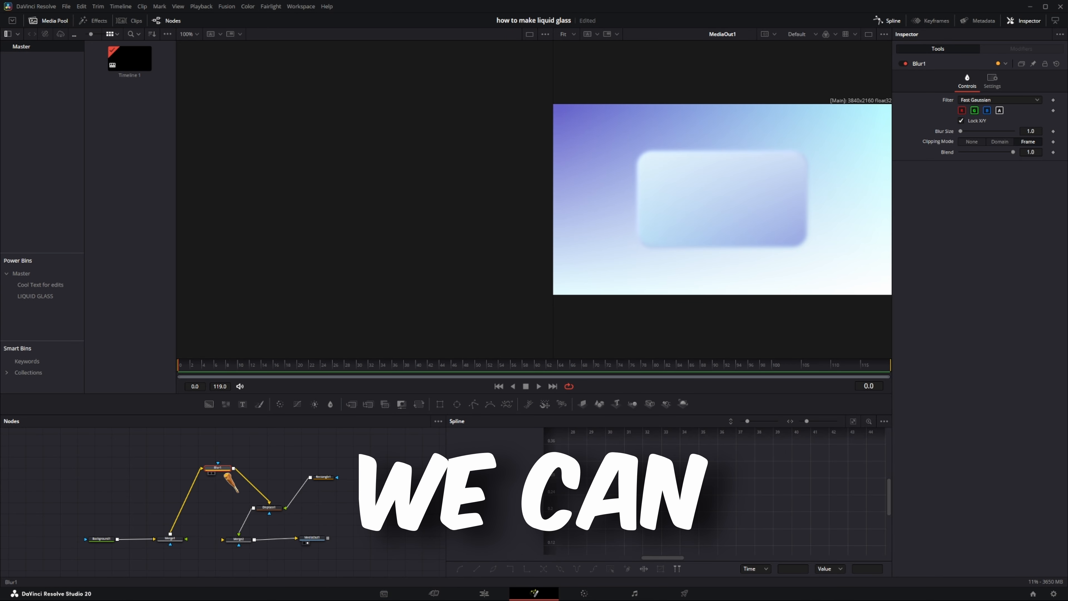
key("ctrl+z")
key("ctrl+shift+z")
key("ctrl+z")
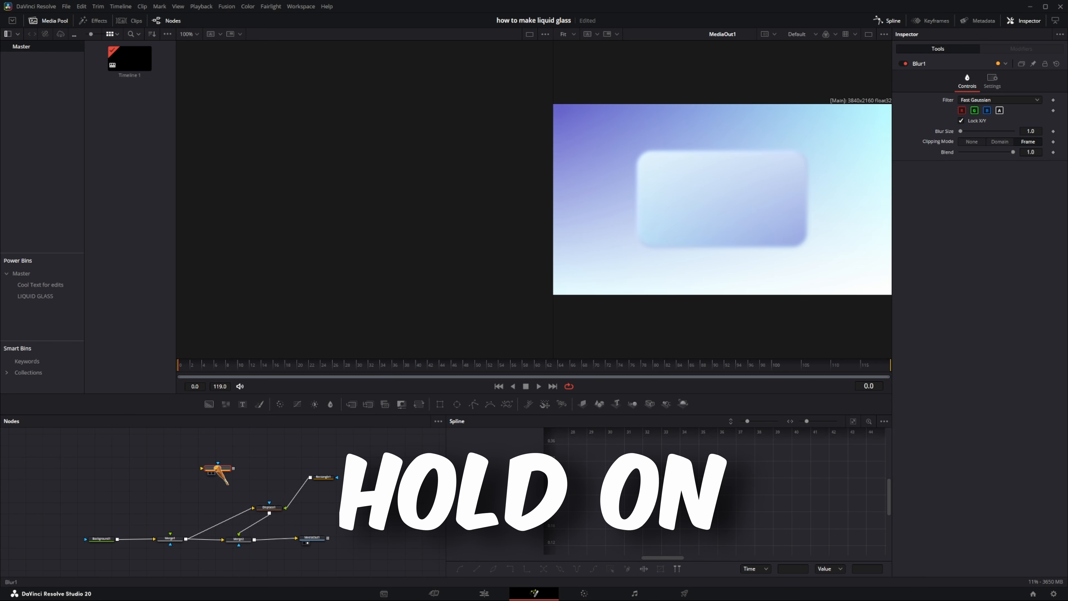
key("ctrl+s")
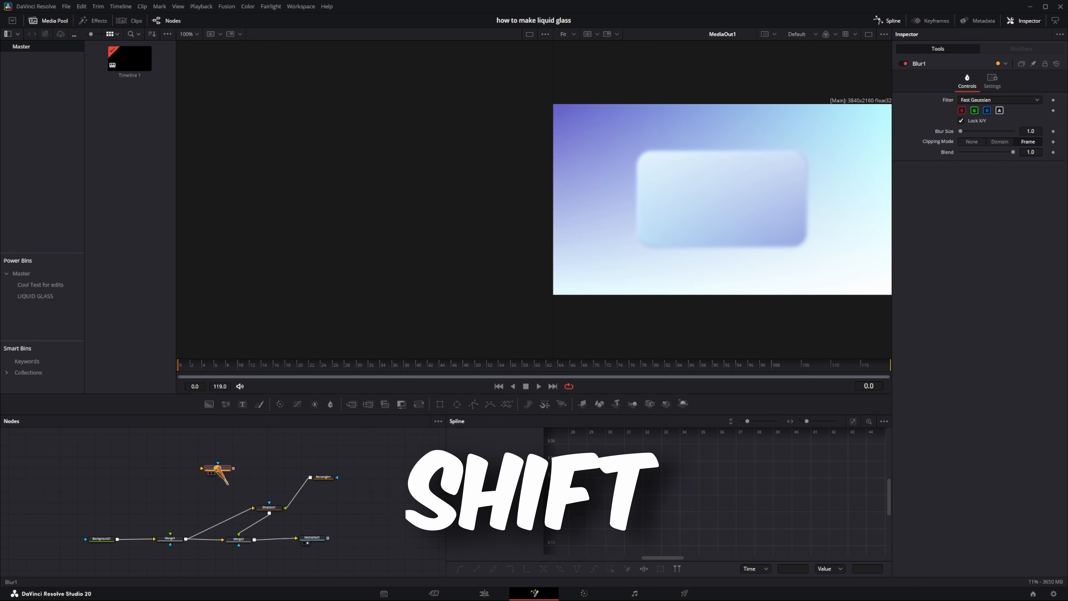
left_click_drag(220, 473, 226, 529)
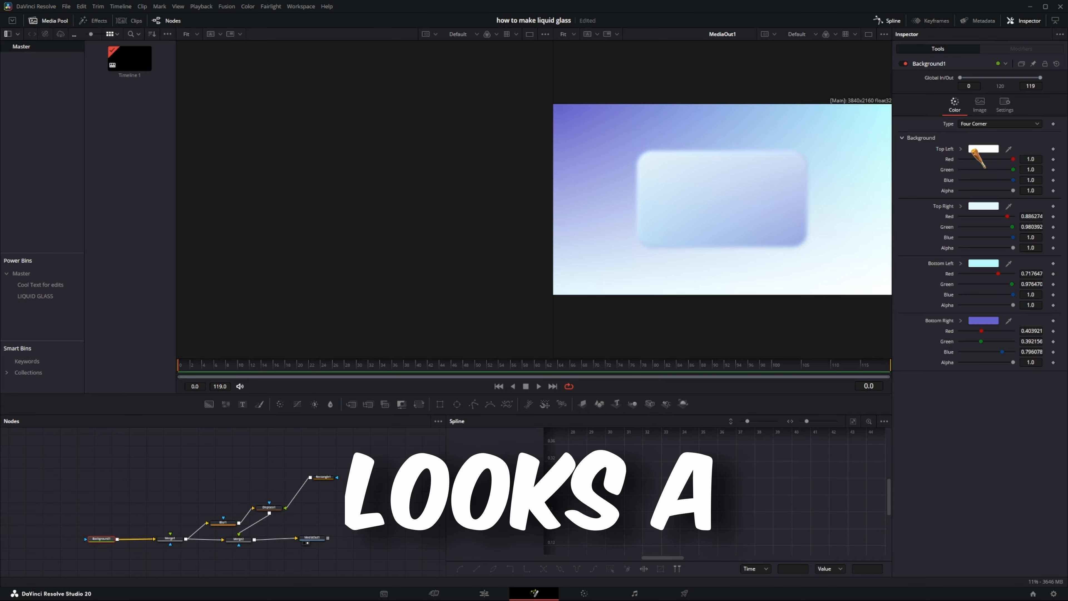
Step: Recolour the four-corner Background with black top-left, top-right and bottom-left corners and a dark blue bottom-right corner
left_click_drag(1008, 148, 631, 348)
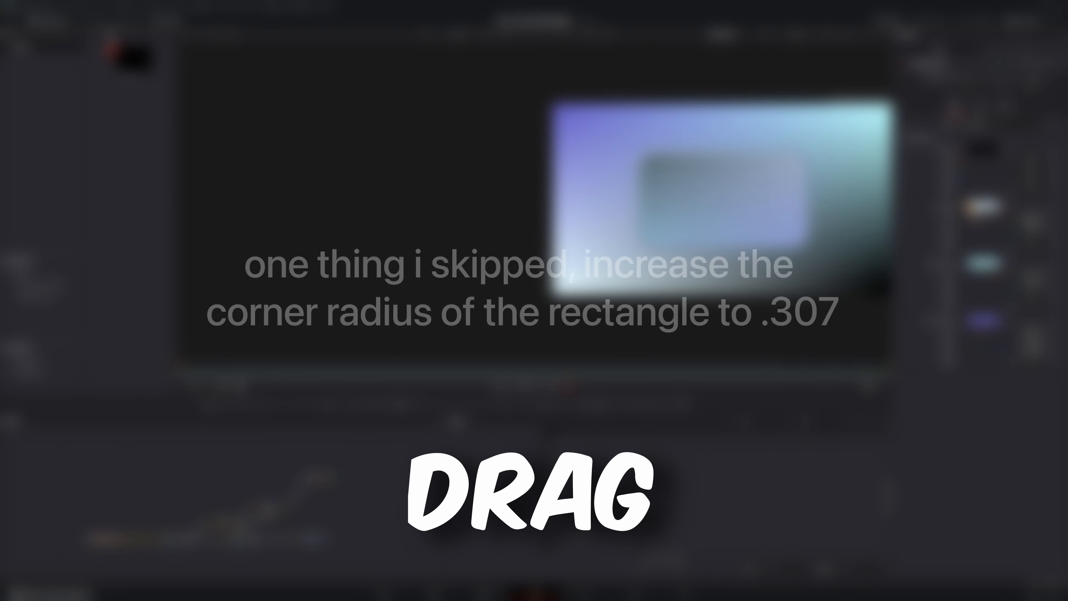
left_click_drag(604, 299, 632, 365)
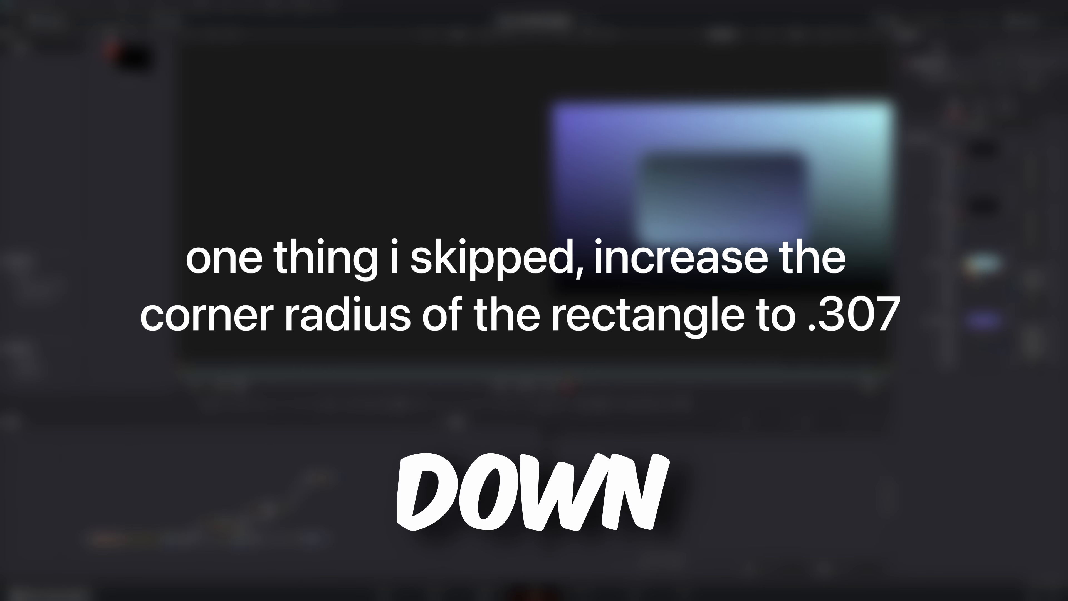
left_click_drag(608, 269, 624, 350)
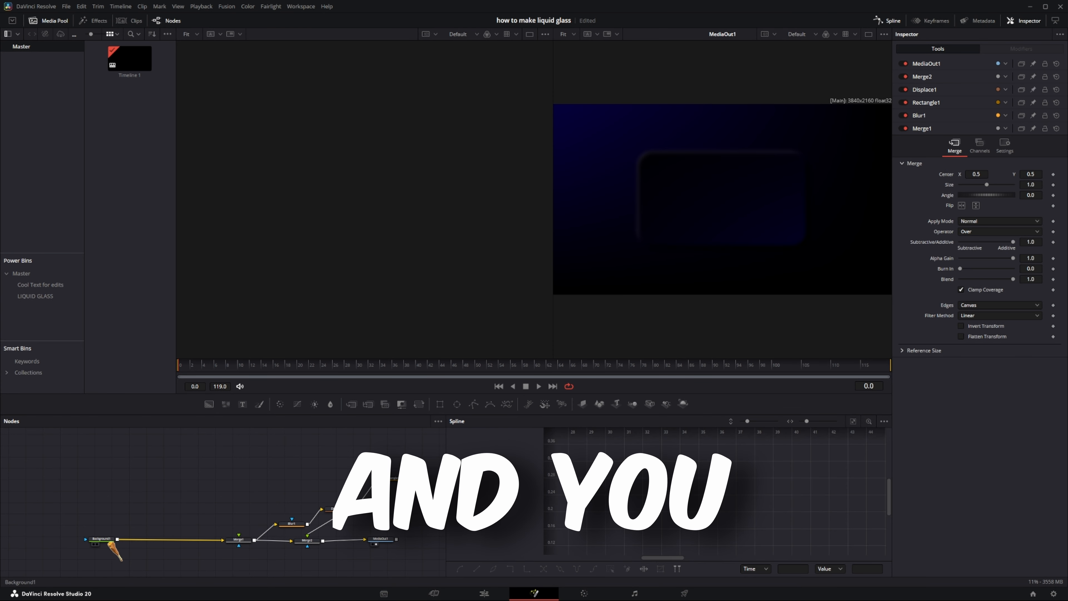
Step: Add a Merge right after the Background and connect the MARLINTUXTRANSPARENT.png image as its foreground, placed just above it
left_click(110, 543)
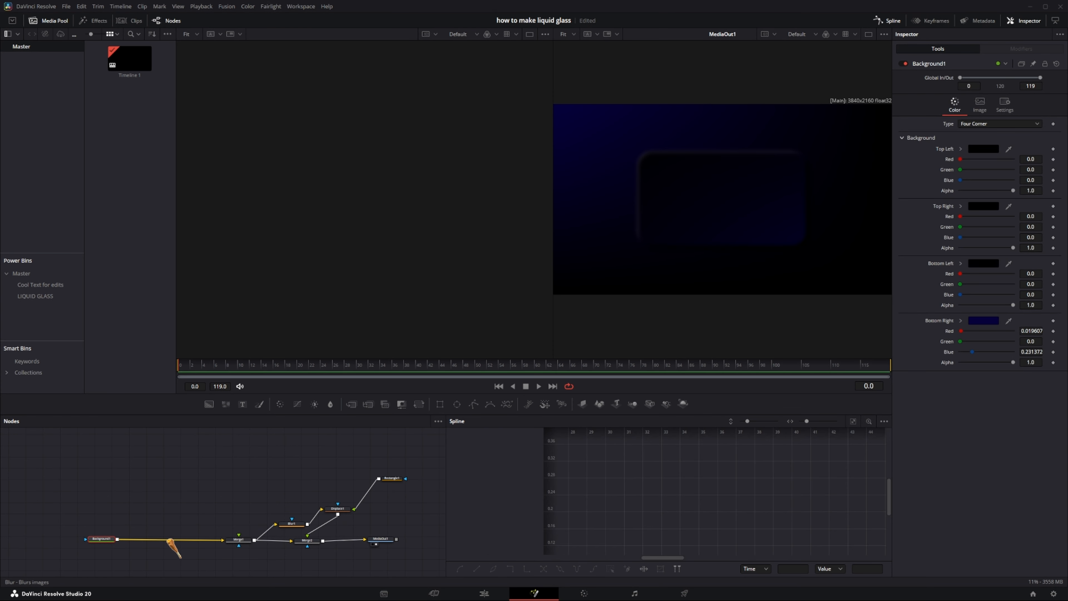
key("ctrl+m")
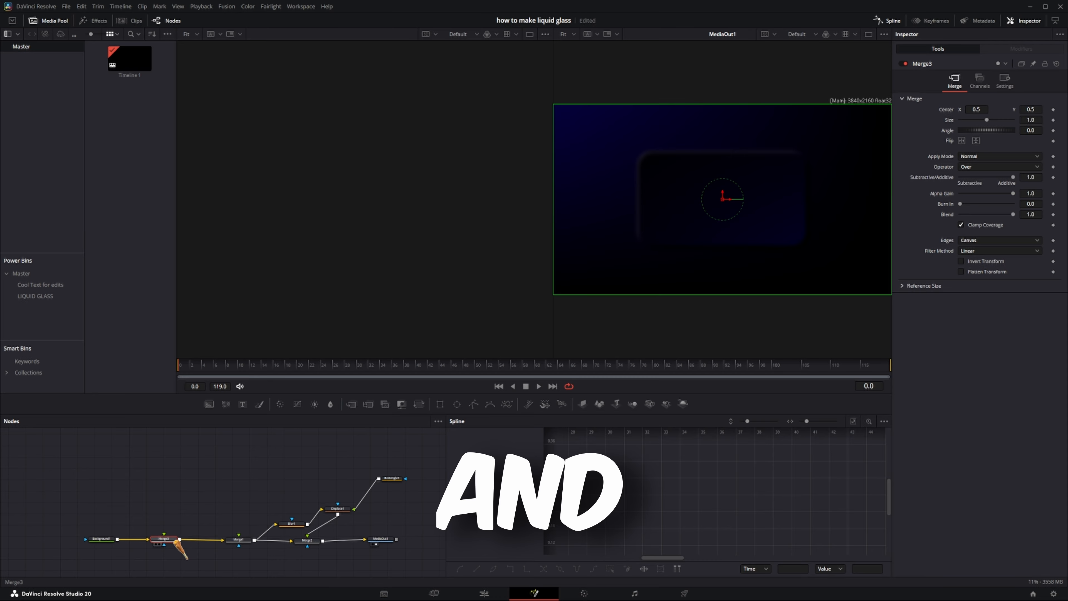
left_click(178, 515)
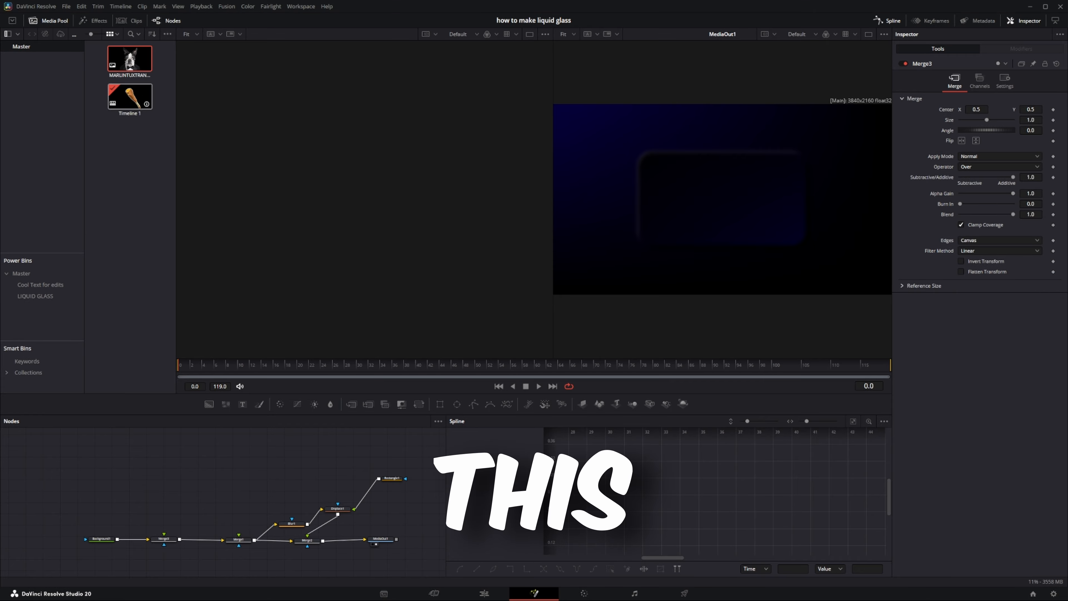
left_click_drag(123, 63, 164, 535)
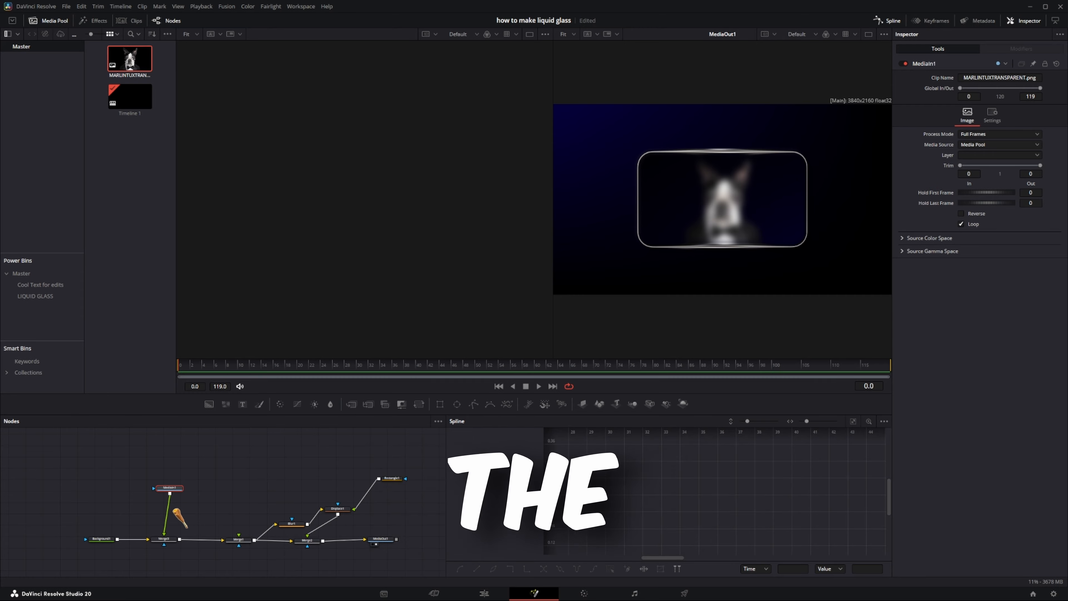
left_click_drag(167, 487, 165, 502)
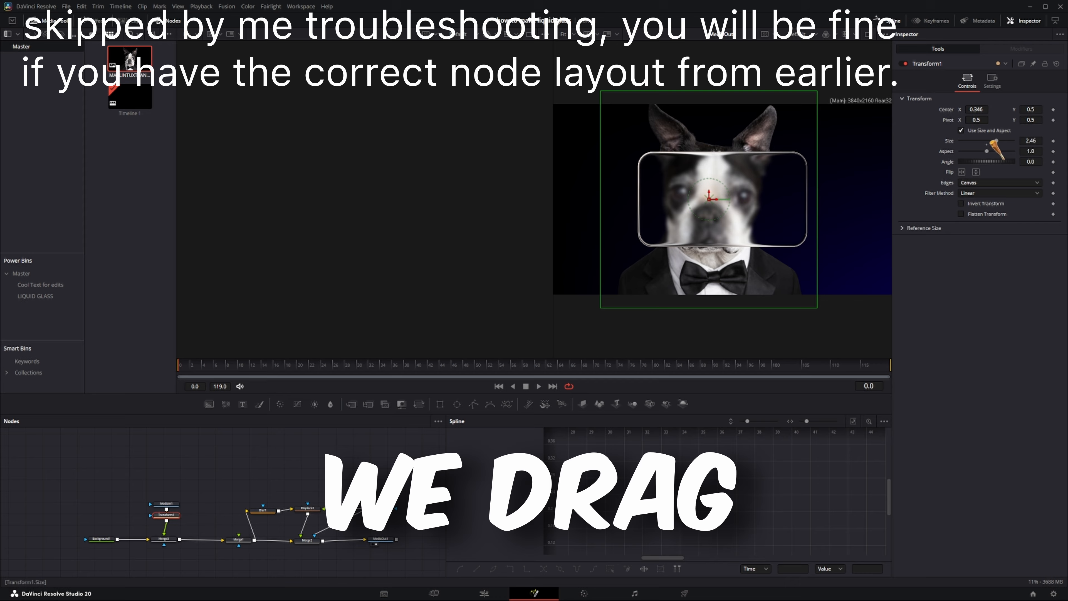
Step: Scale the dog image to 2.59 with a Transform node and move its center to X 0.571, Y 0.598 behind the glass
mouse_move(1003, 141)
left_mouse_down()
mouse_move(985, 143)
mouse_move(997, 143)
left_mouse_up()
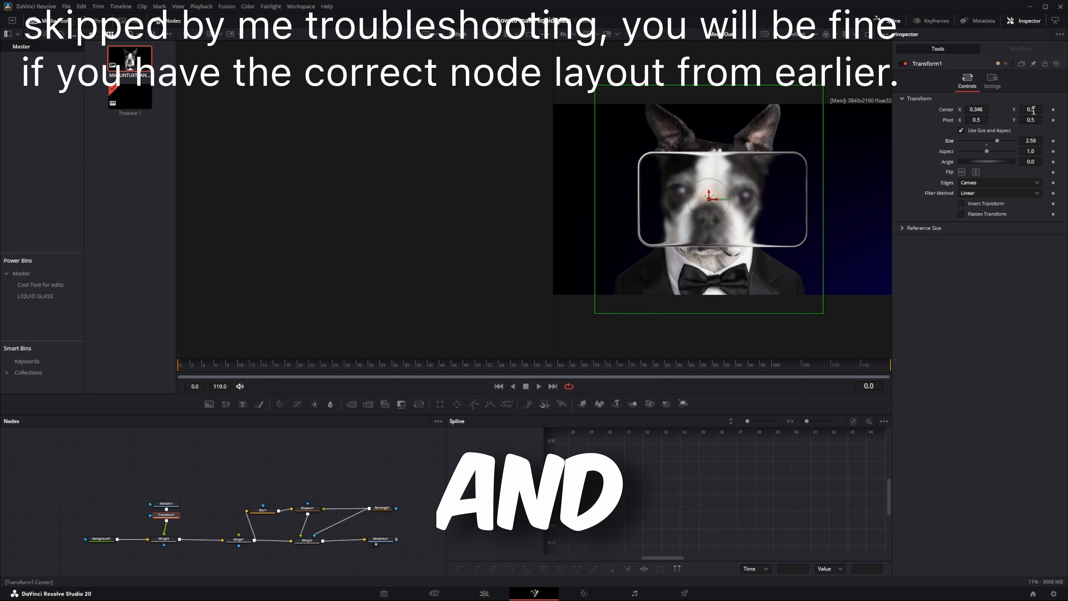
left_click_drag(1033, 110, 1020, 110)
left_click_drag(976, 109, 650, 141)
left_click_drag(976, 109, 935, 109)
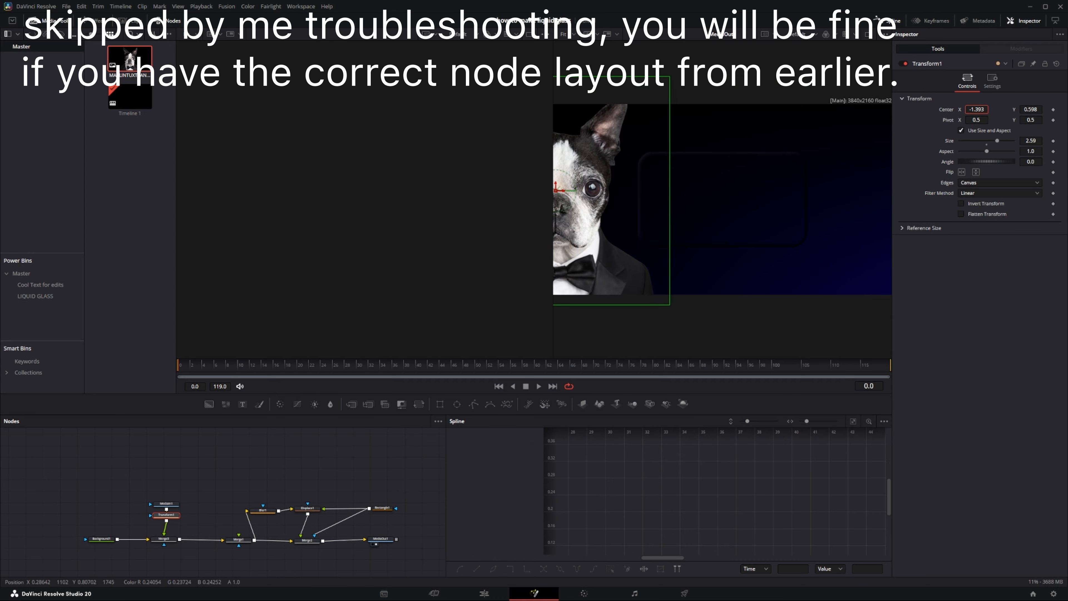
left_click_drag(546, 116, 996, 106)
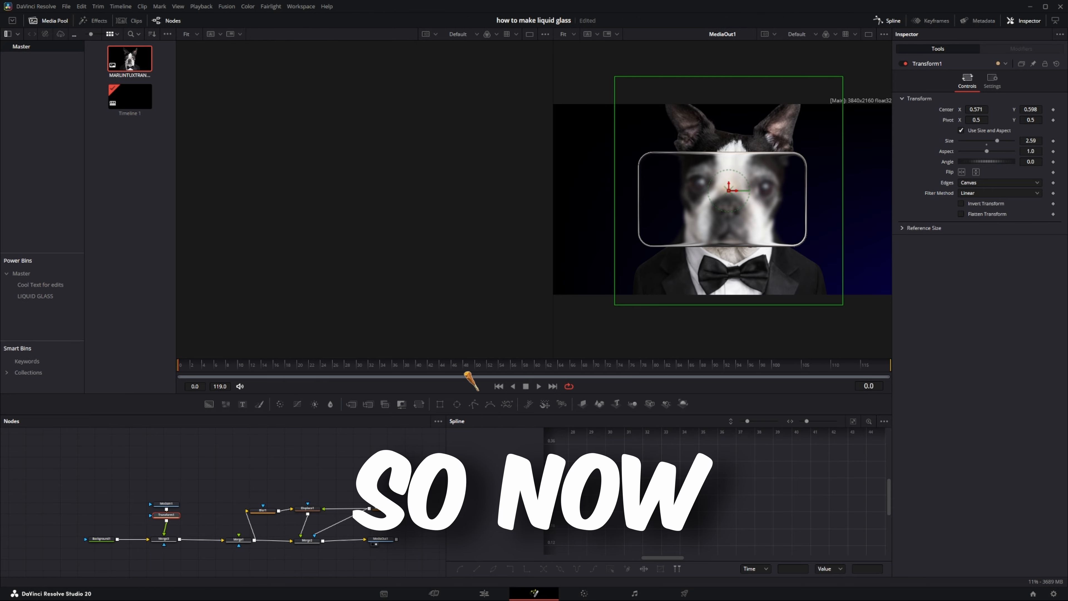
Step: Delete the image node, its Transform and the Merge directly after the Background
left_click_drag(208, 478, 152, 527)
key("Delete")
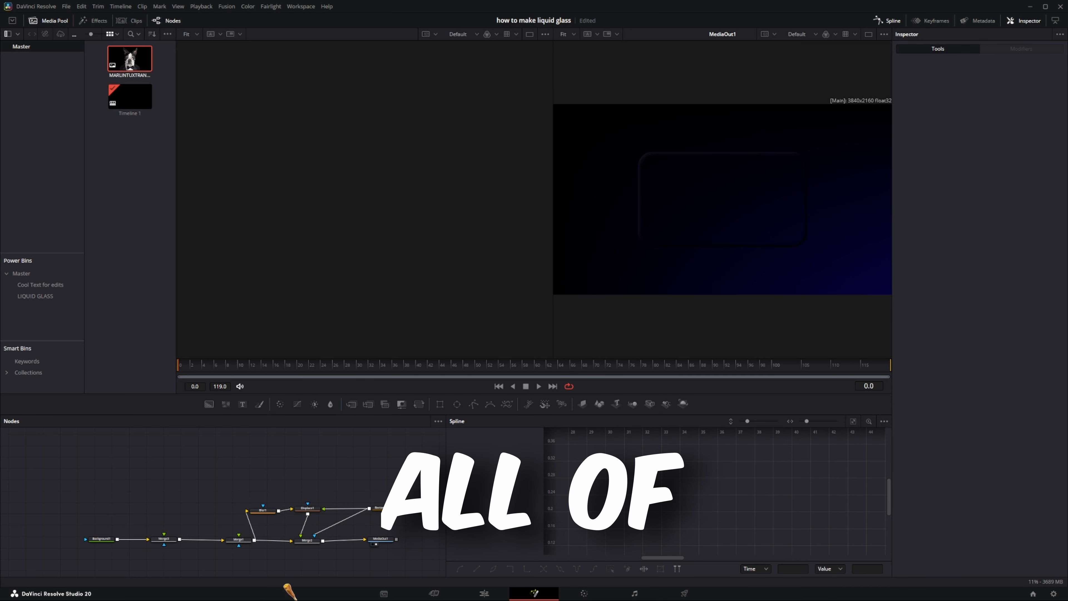
left_click(169, 540)
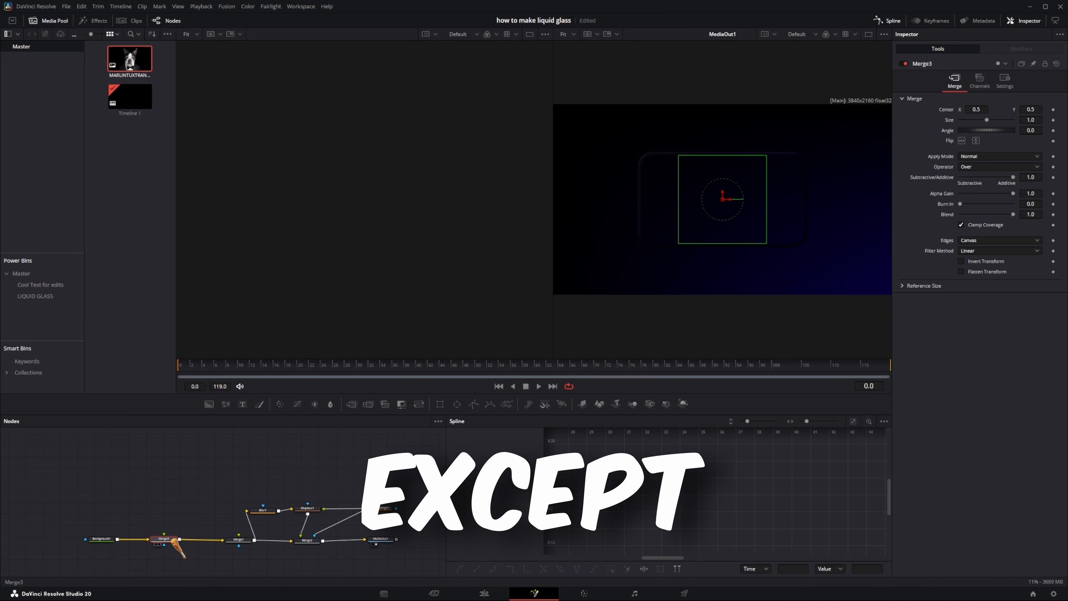
key("Delete")
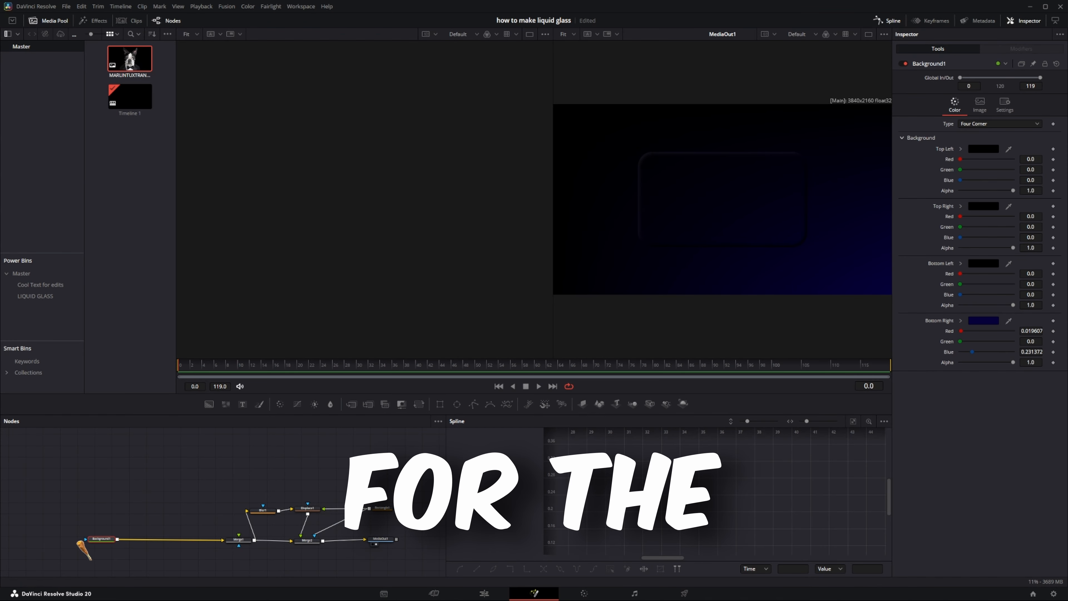